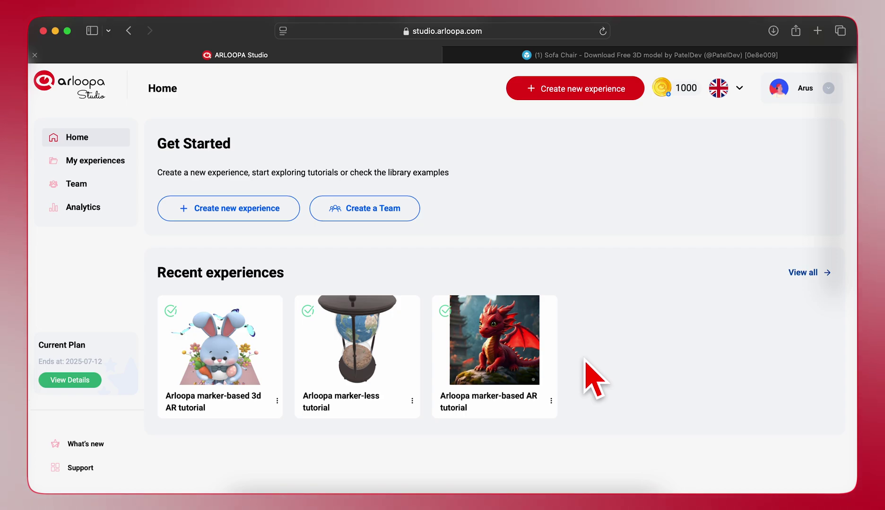
- Create a new experience of type Markerless AR delivered as Web AR
{"action": "left_click", "coordinate": [250, 215]}
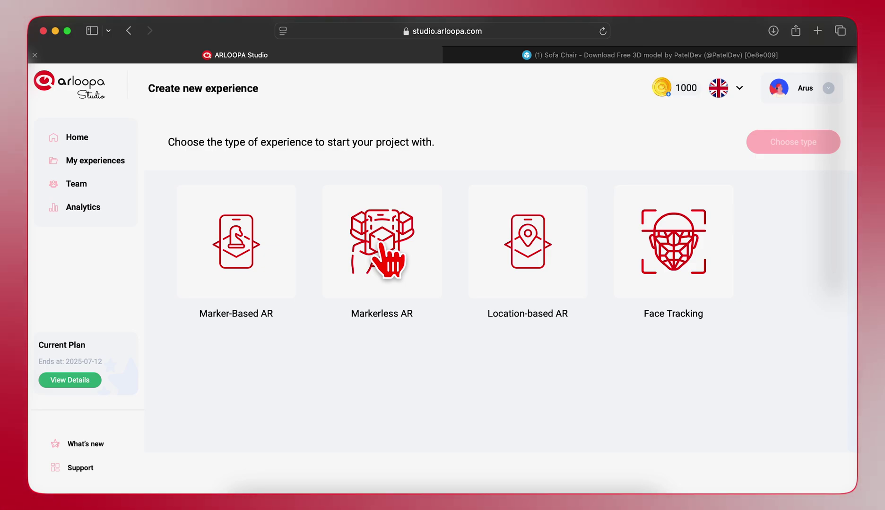
{"action": "left_click", "coordinate": [382, 243]}
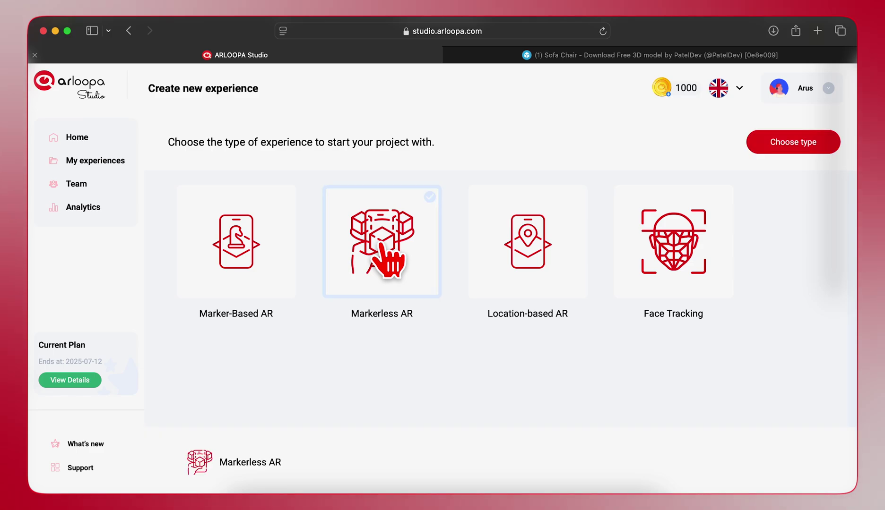
{"action": "left_click", "coordinate": [794, 144]}
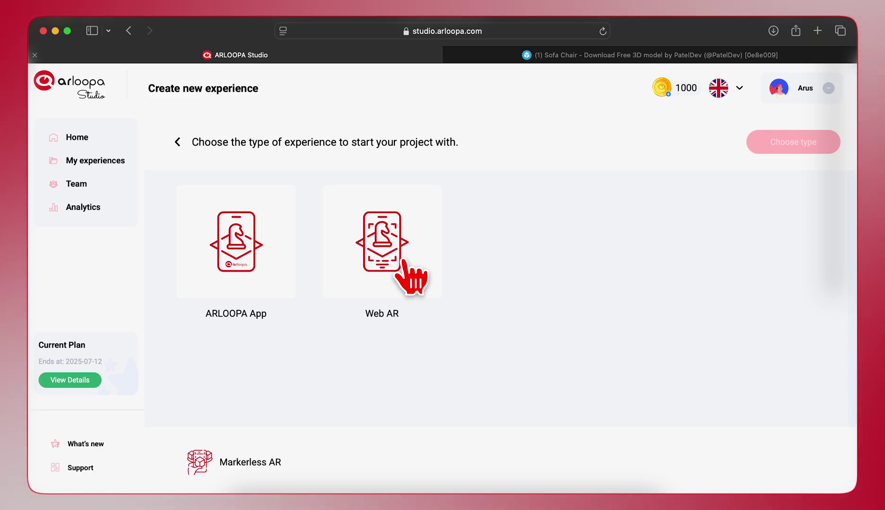
{"action": "left_click", "coordinate": [402, 263]}
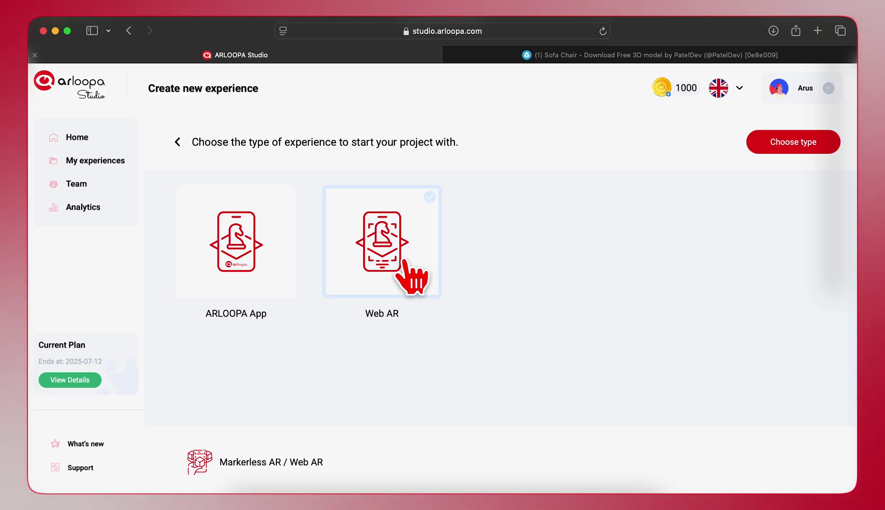
{"action": "left_click", "coordinate": [762, 143]}
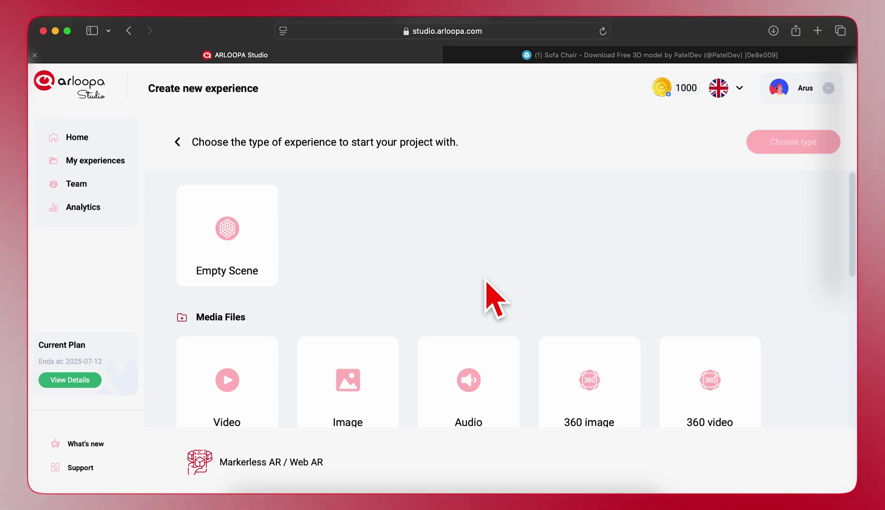
- Choose SketchFab from the 3D Files content options to get the URL form
{"action": "scroll", "coordinate": [487, 283], "scroll_direction": "down", "scroll_amount": 5}
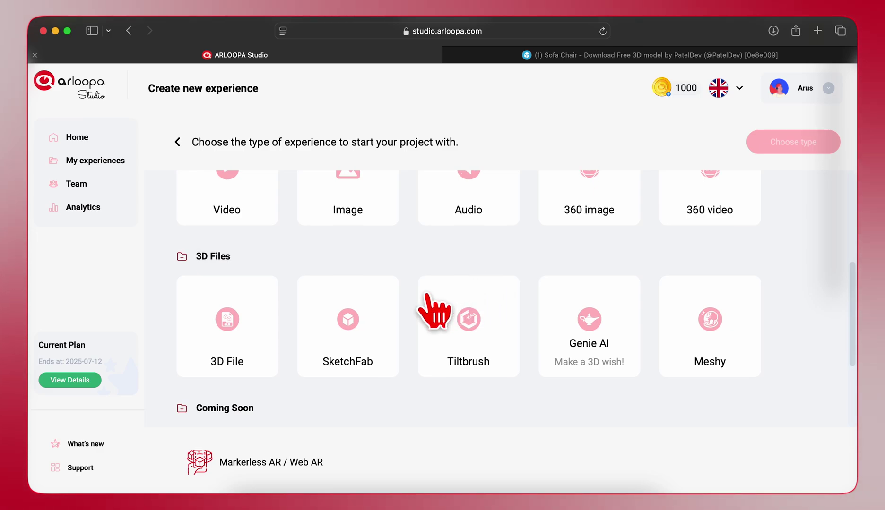
{"action": "left_click", "coordinate": [351, 333]}
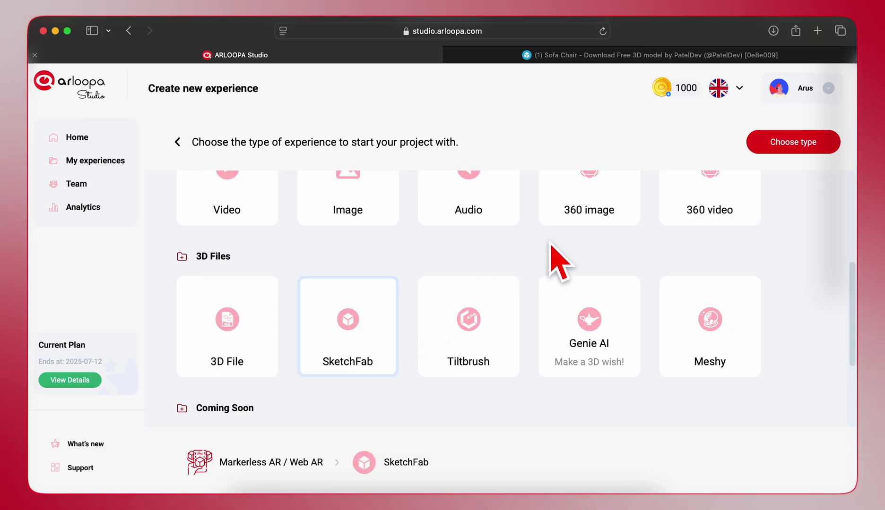
{"action": "left_click", "coordinate": [773, 144]}
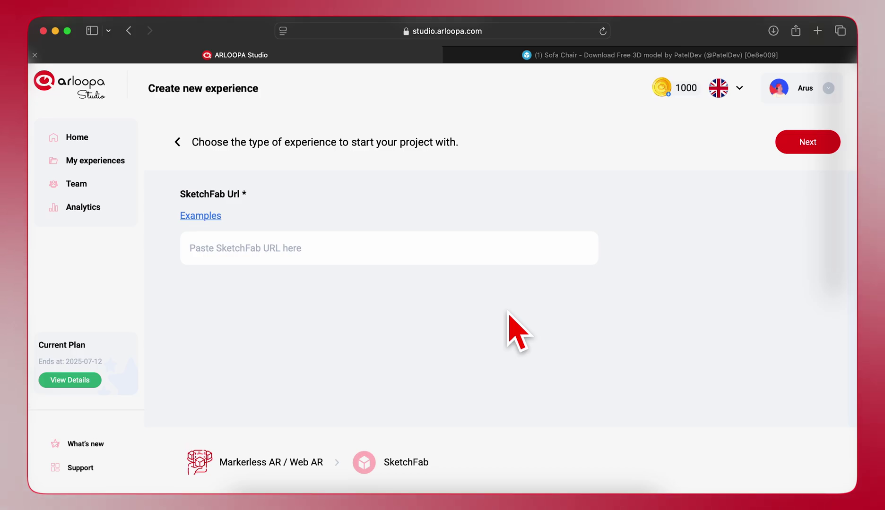
- On the Sketchfab Sofa Chair page, copy the model's full web address
{"action": "left_click", "coordinate": [527, 56]}
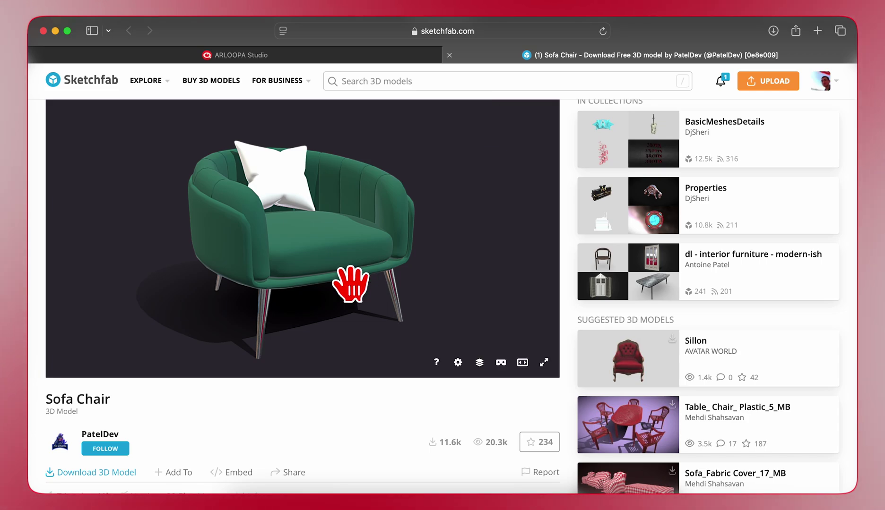
{"action": "scroll", "coordinate": [303, 430], "scroll_direction": "down", "scroll_amount": 3}
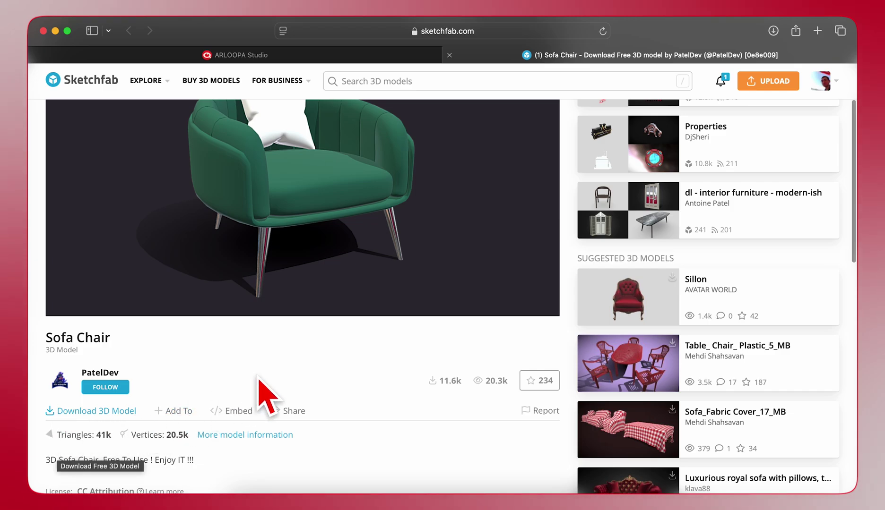
{"action": "left_click", "coordinate": [437, 31]}
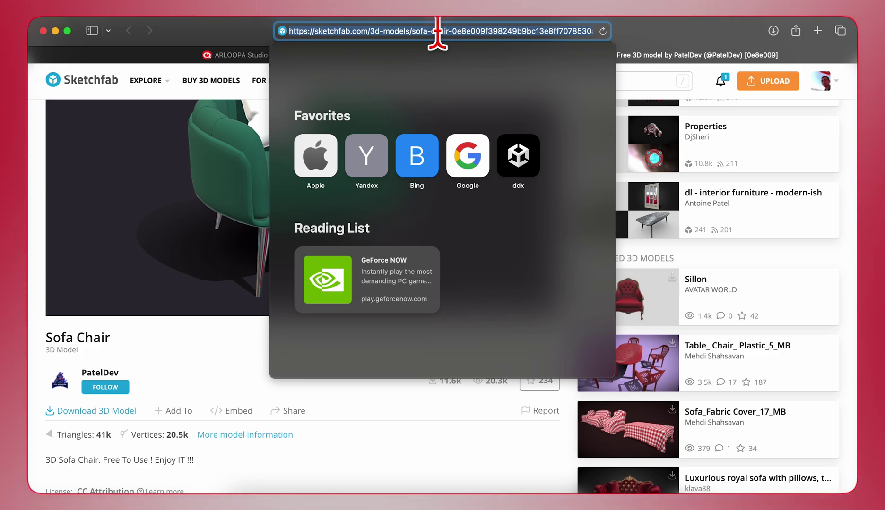
- Paste the Sofa Chair's Sketchfab link into ARLOOPA Studio's SketchFab Url field
{"action": "left_click", "coordinate": [240, 55]}
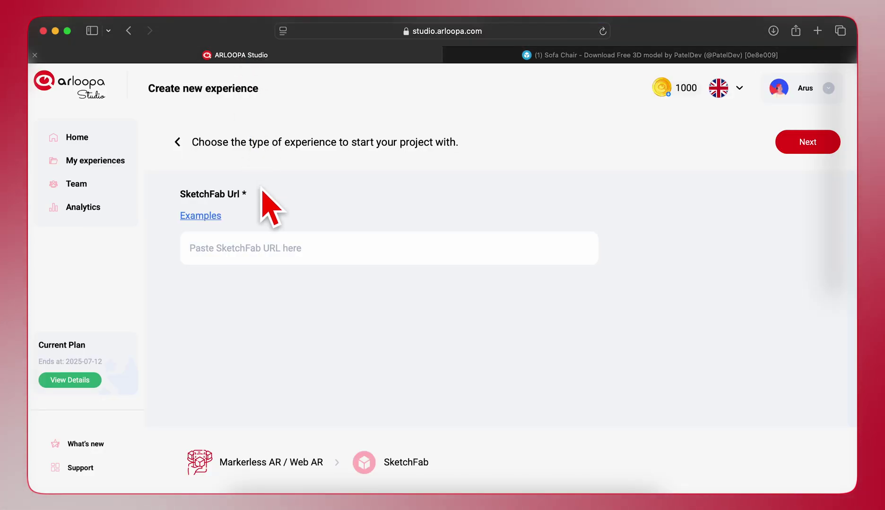
{"action": "left_click", "coordinate": [261, 236]}
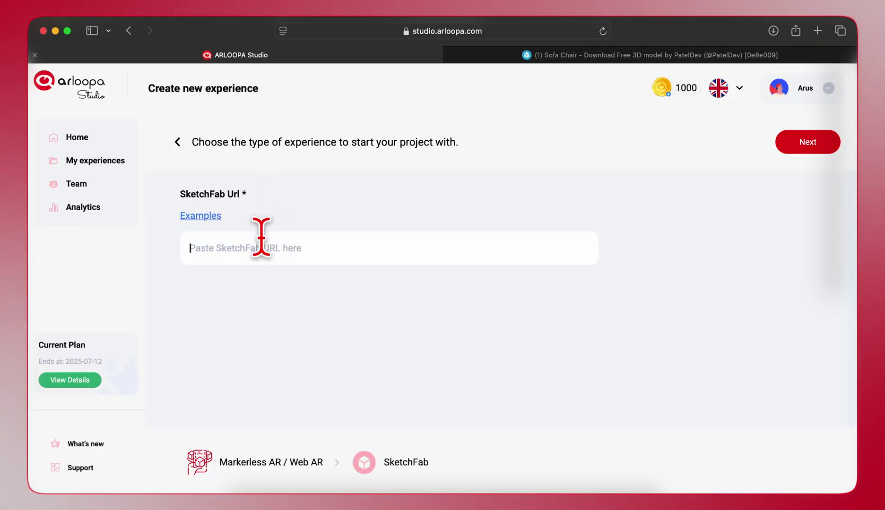
{"action": "type", "text": "https://sketchfab.com/3d-models/sofa-chair-0e8e009f398249b9bc13e8ff7078530a"}
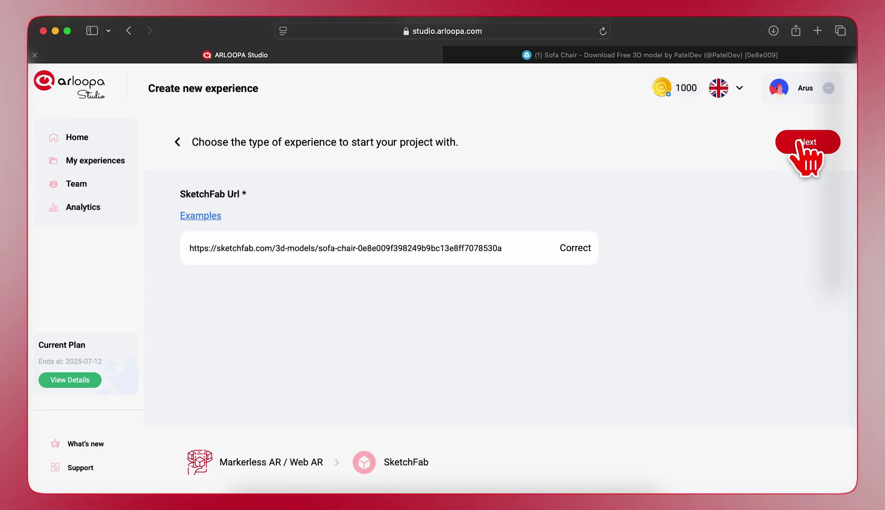
- Load the Sofa Chair into the 3D editor and select it from a higher viewing angle
{"action": "left_click", "coordinate": [801, 141]}
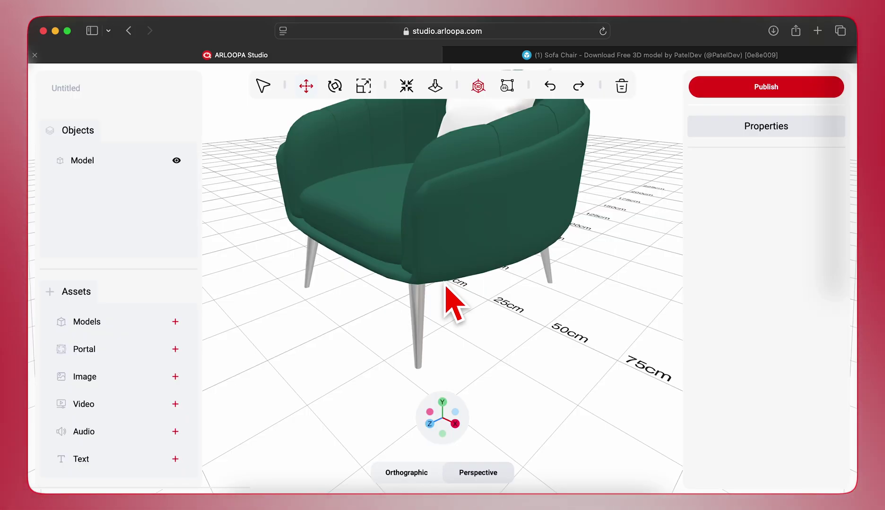
{"action": "scroll", "coordinate": [452, 302], "scroll_direction": "down", "scroll_amount": 5}
{"action": "scroll", "coordinate": [452, 302], "scroll_direction": "down", "scroll_amount": 3}
{"action": "left_click_drag", "start_coordinate": [467, 300], "coordinate": [519, 291]}
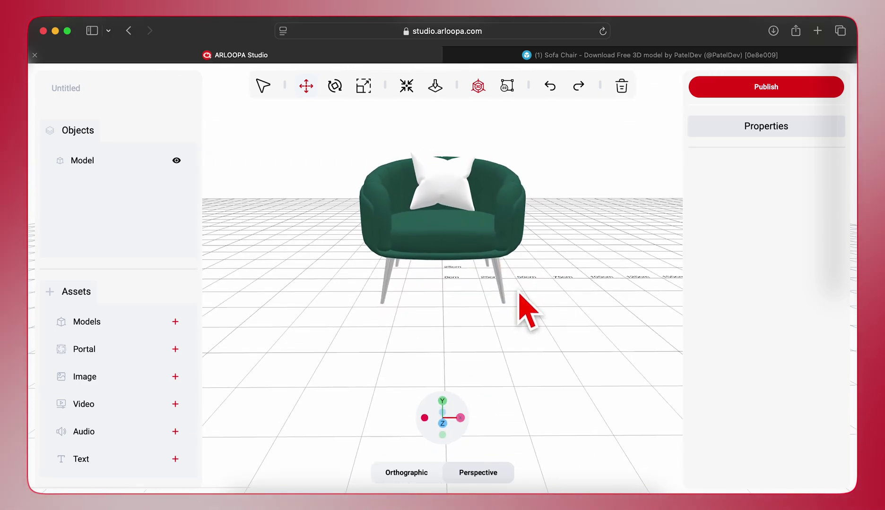
{"action": "left_click", "coordinate": [438, 214]}
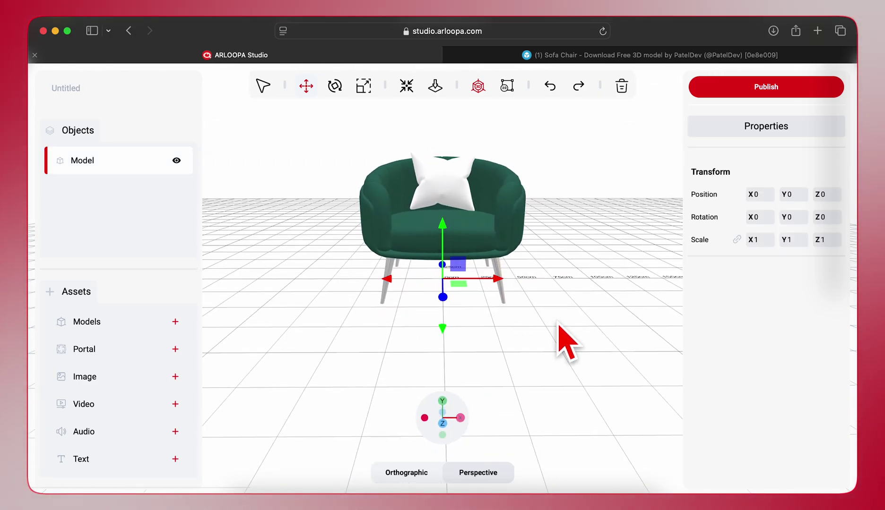
{"action": "mouse_move", "coordinate": [559, 325]}
{"action": "left_mouse_down"}
{"action": "mouse_move", "coordinate": [537, 352]}
{"action": "mouse_move", "coordinate": [511, 344]}
{"action": "mouse_move", "coordinate": [513, 333]}
{"action": "mouse_move", "coordinate": [543, 328]}
{"action": "left_mouse_up"}
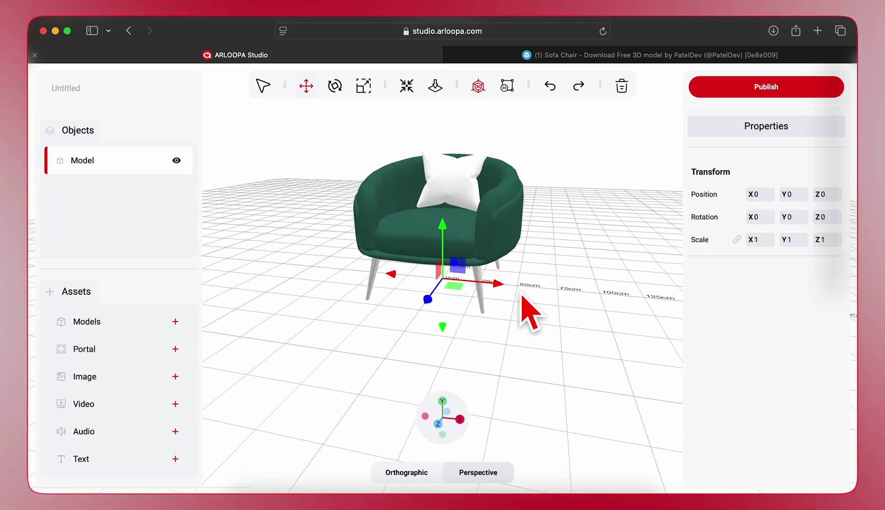
- Rotate the chair about its vertical axis to Y 25.668
{"action": "left_click", "coordinate": [336, 87]}
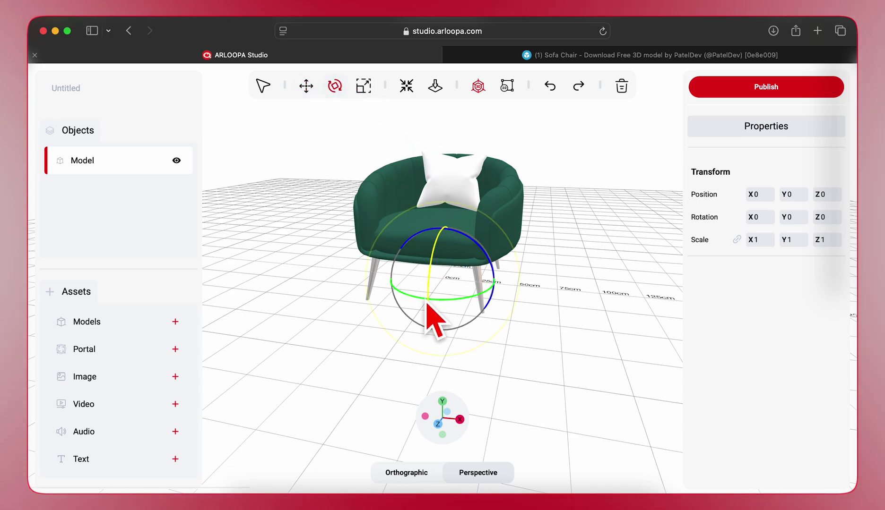
{"action": "mouse_move", "coordinate": [423, 298]}
{"action": "left_mouse_down"}
{"action": "mouse_move", "coordinate": [437, 297]}
{"action": "mouse_move", "coordinate": [428, 298]}
{"action": "left_mouse_up"}
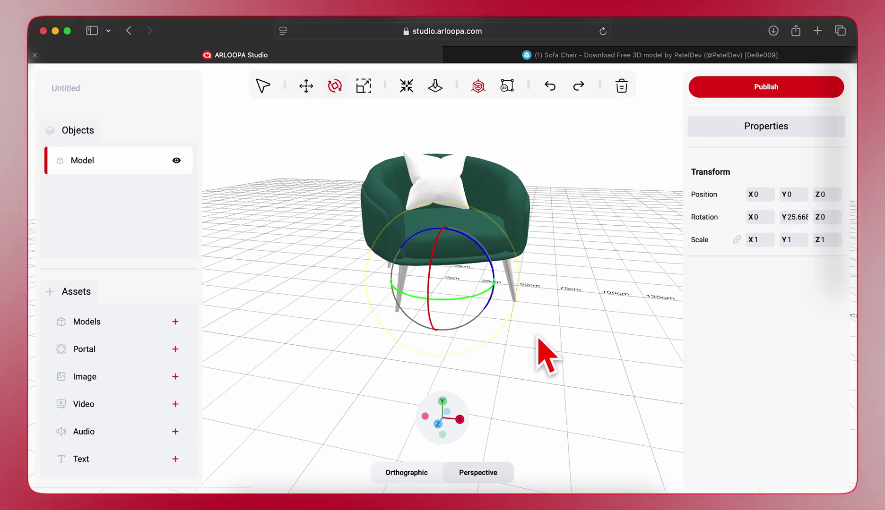
{"action": "left_click", "coordinate": [306, 86]}
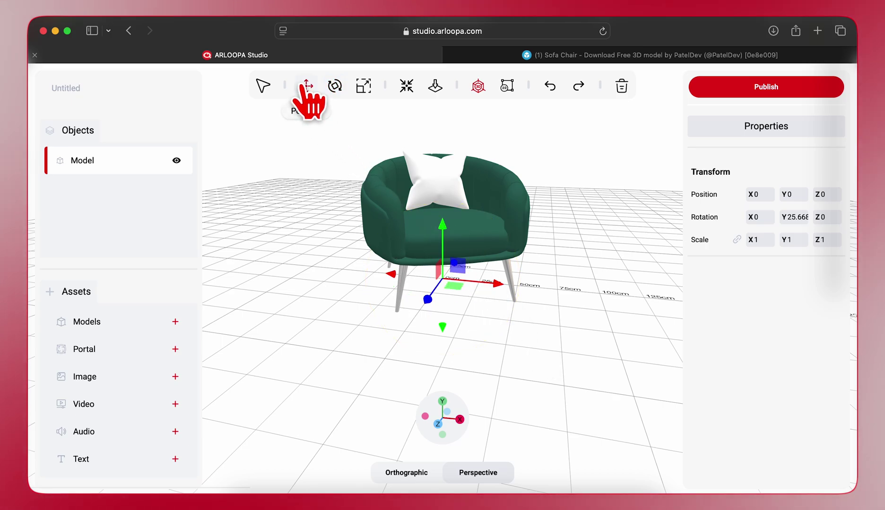
- Publish the scene with the experience name 'Arloopa WebAR tutorial'
{"action": "left_click", "coordinate": [719, 85]}
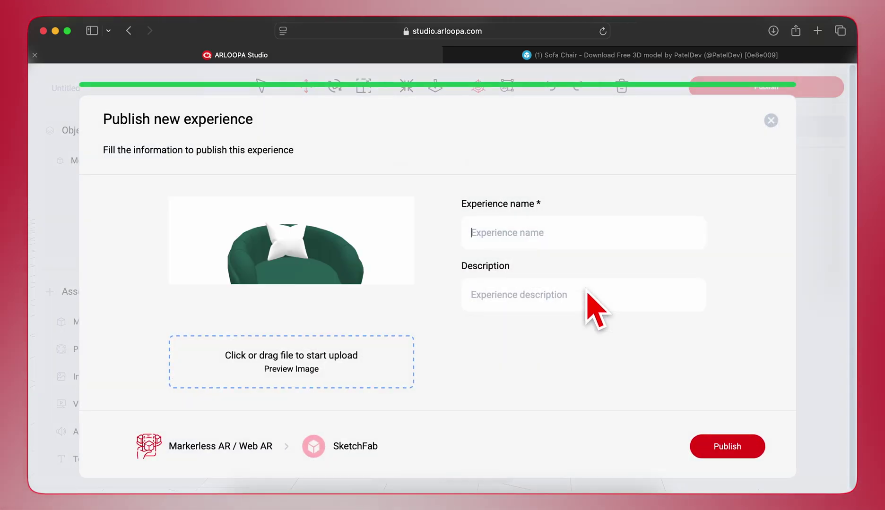
{"action": "type", "text": "Ar"}
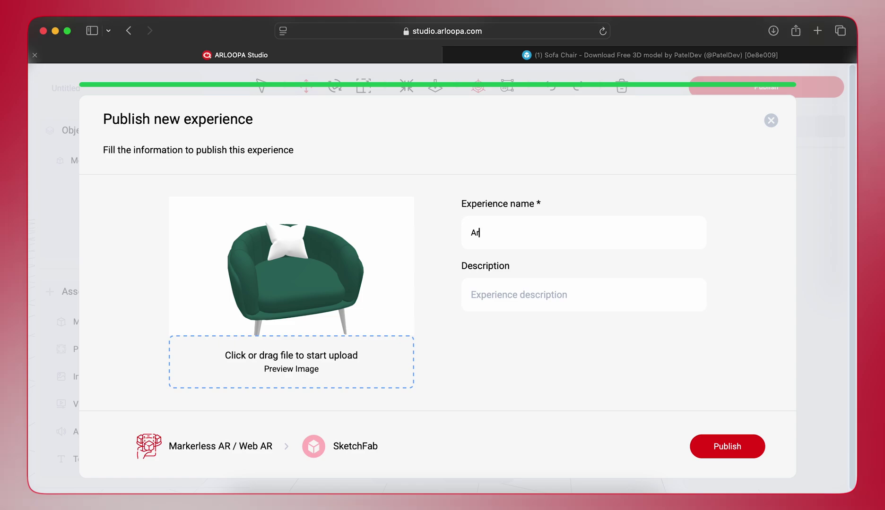
{"action": "type", "text": "loopa WebAR tutorial"}
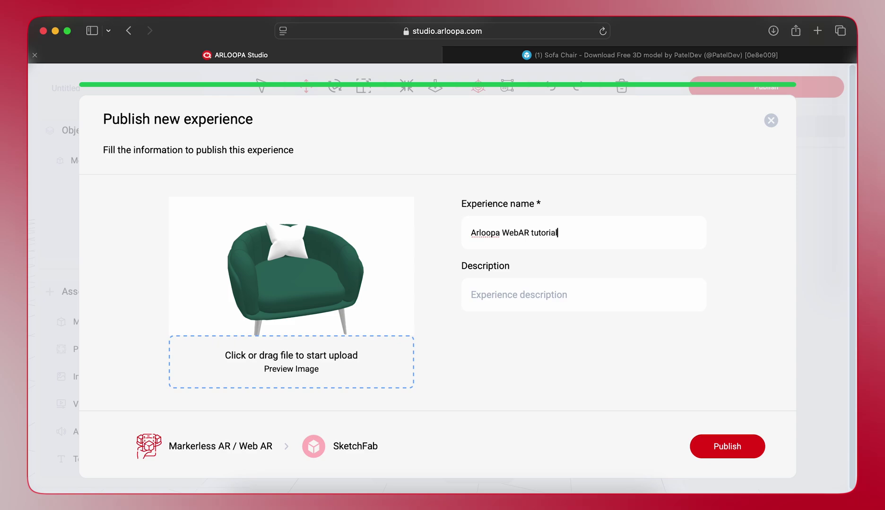
{"action": "left_click", "coordinate": [720, 446]}
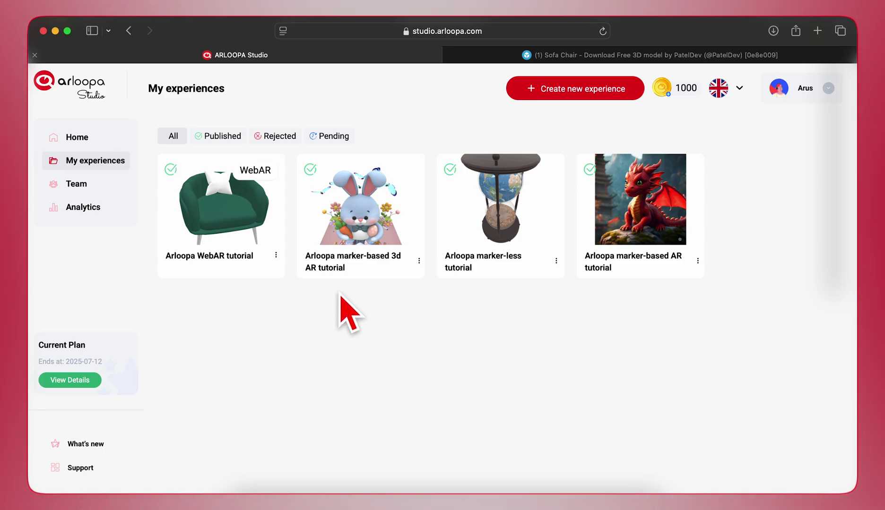
- Open the 'Arloopa WebAR tutorial' card in My experiences to confirm it is published
{"action": "left_click", "coordinate": [237, 218]}
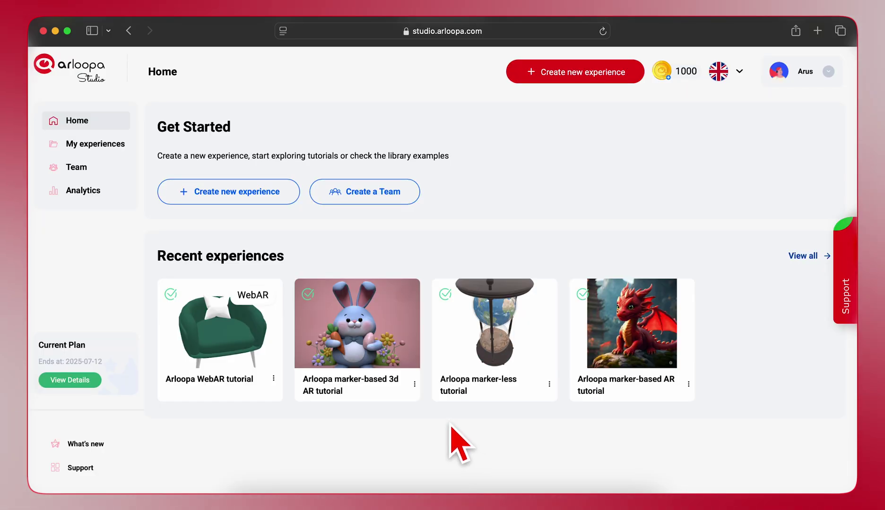
- Copy the tutorial experience's WebAR link and then its iFrame embed code
{"action": "left_click", "coordinate": [246, 299]}
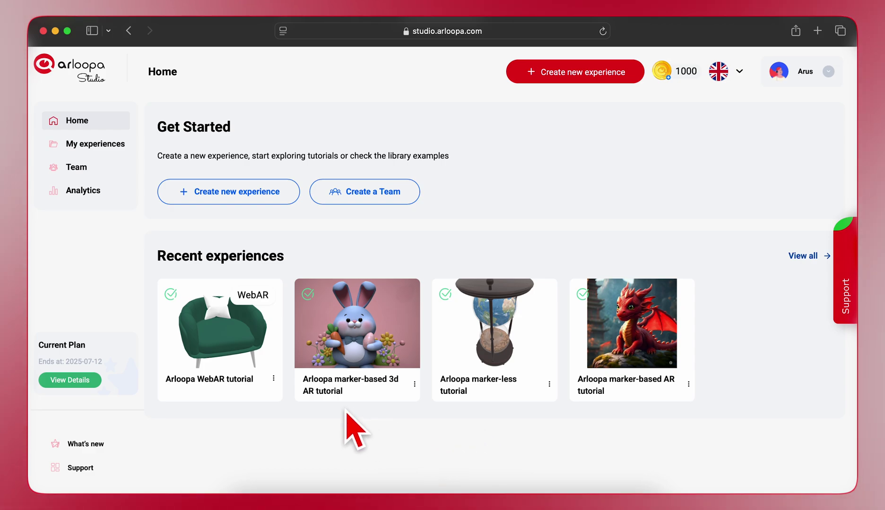
{"action": "left_click", "coordinate": [273, 381]}
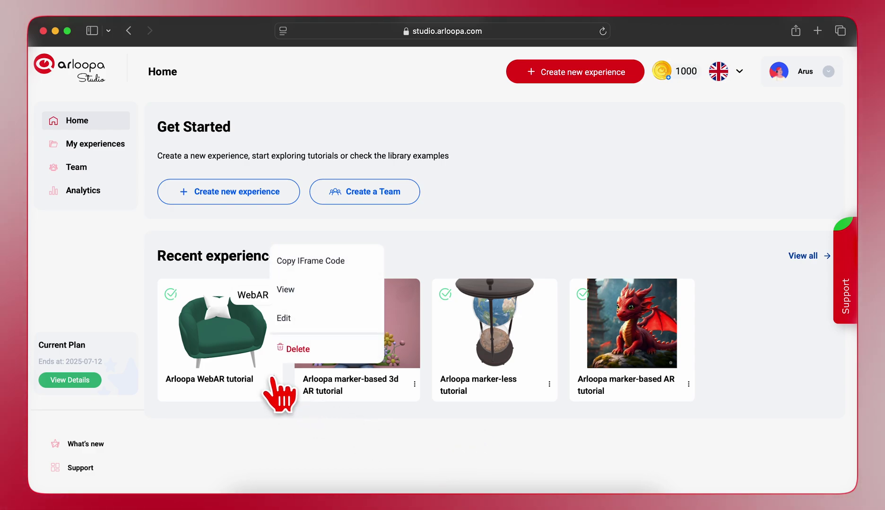
{"action": "left_click", "coordinate": [314, 263]}
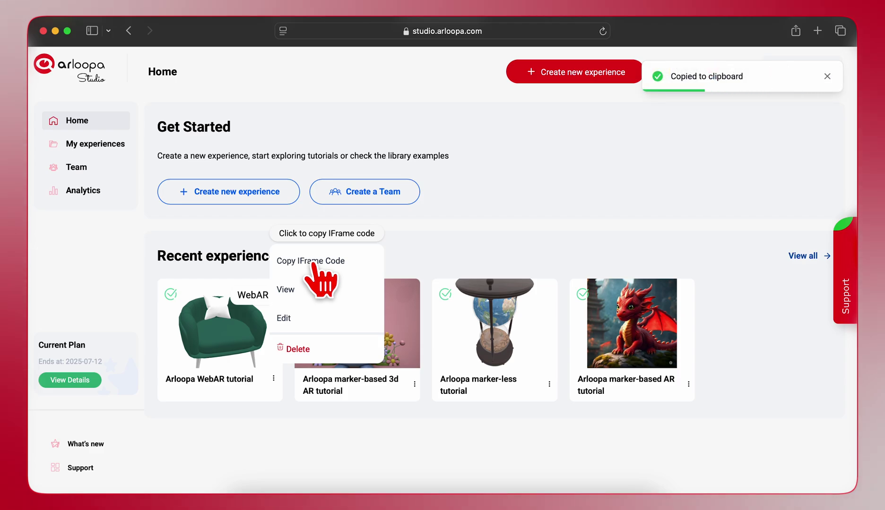
- Dismiss the experience's options menu
{"action": "left_click", "coordinate": [543, 435]}
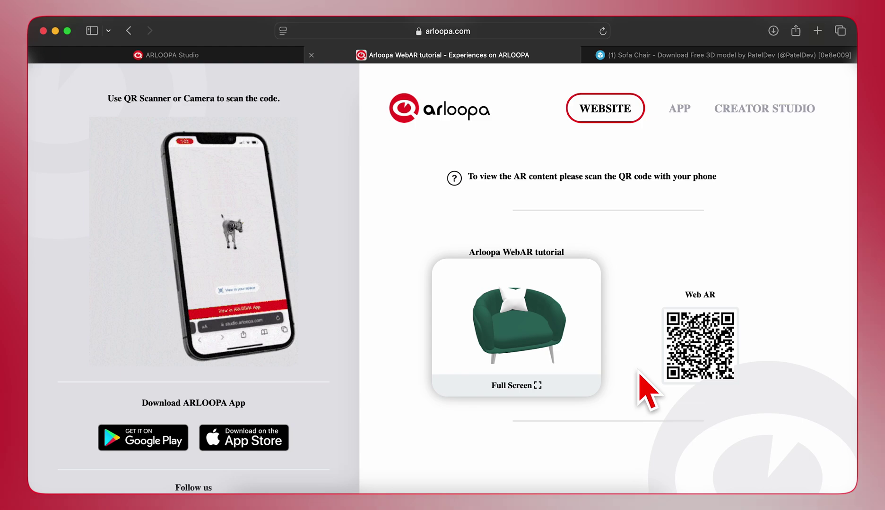